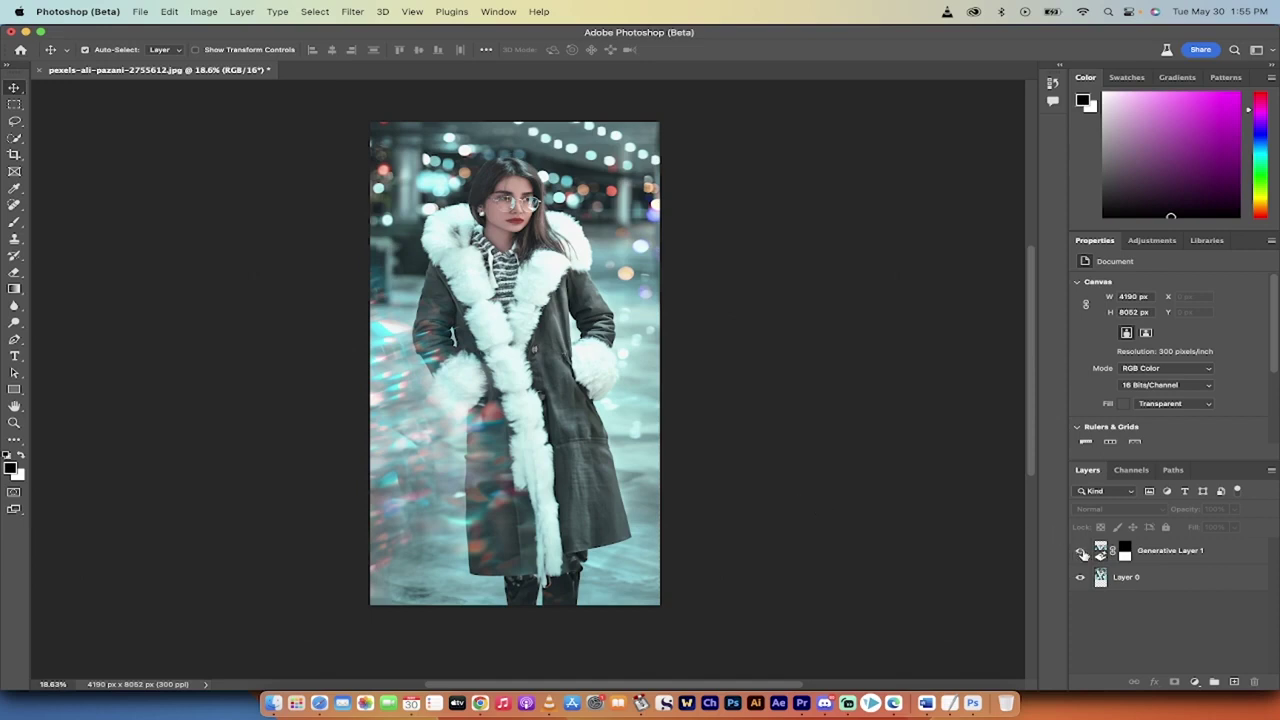
# Toggle the generated lower-half layer of the coat photo off and on to compare.
pyautogui.click(1082, 552)
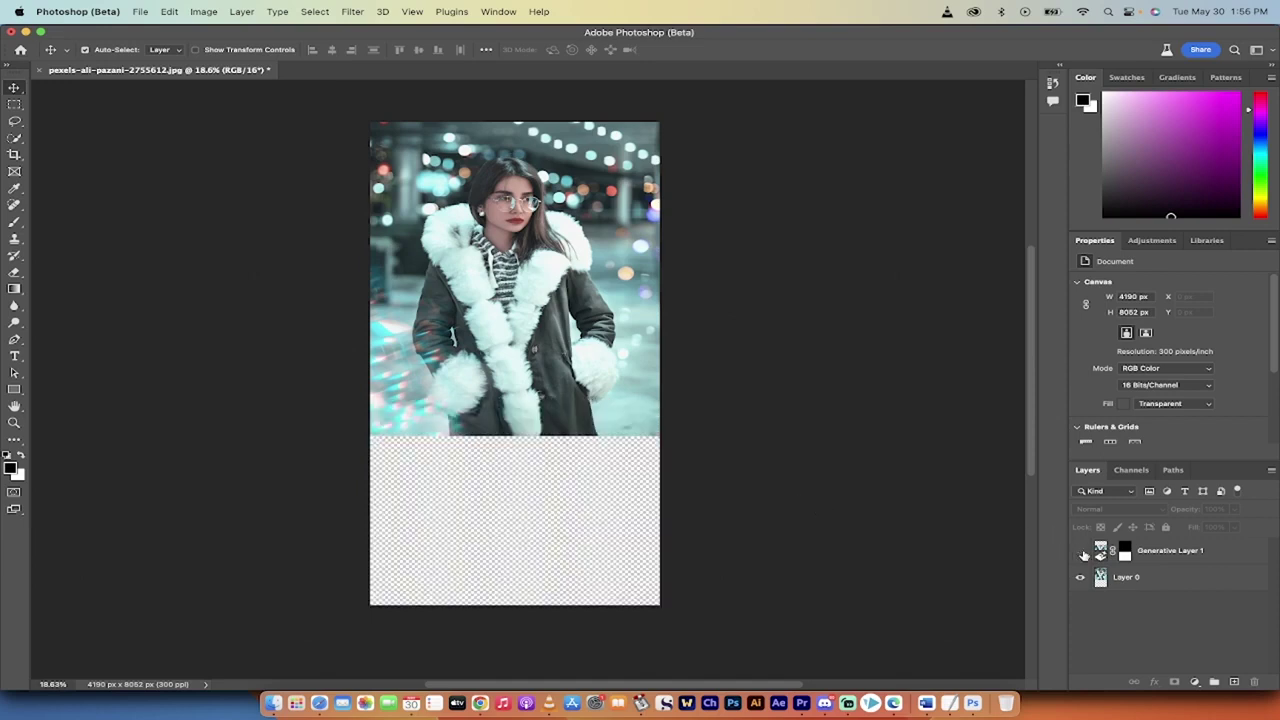
pyautogui.click(1082, 552)
pyautogui.click(1082, 552)
pyautogui.click(1081, 552)
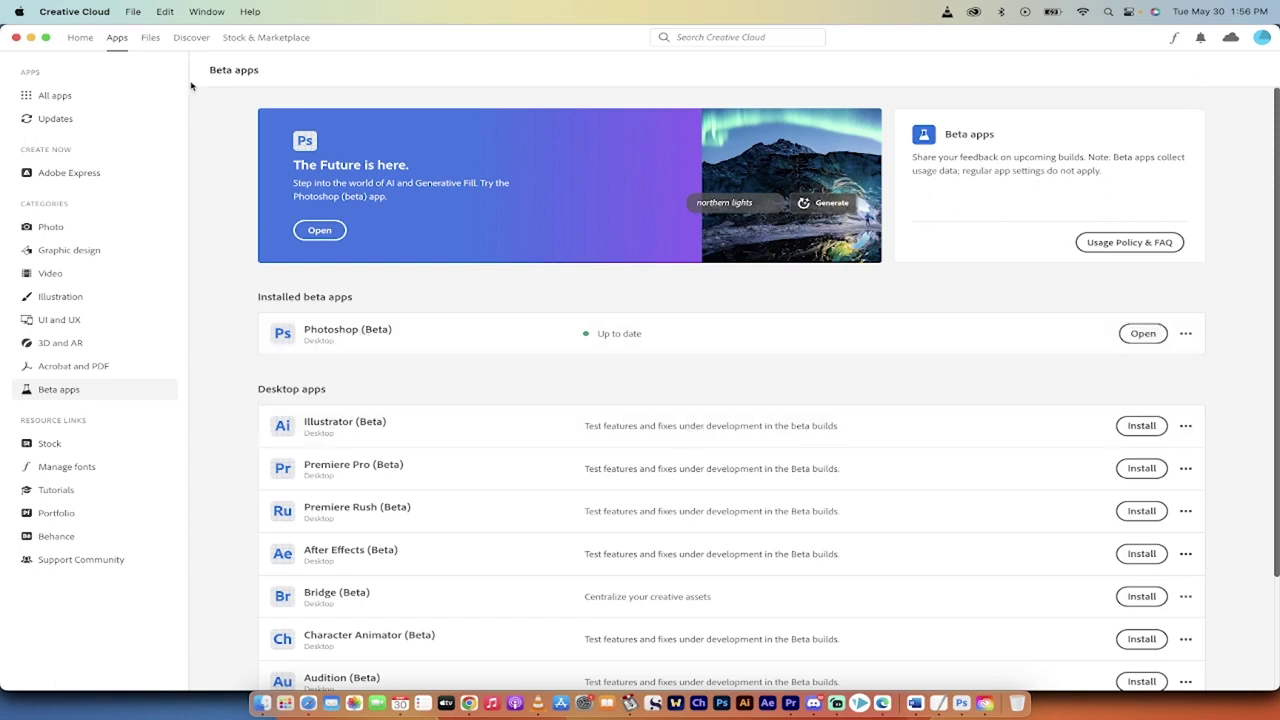
# Close Creative Cloud and briefly hide and reshow the generated layer in Photoshop.
pyautogui.click(15, 37)
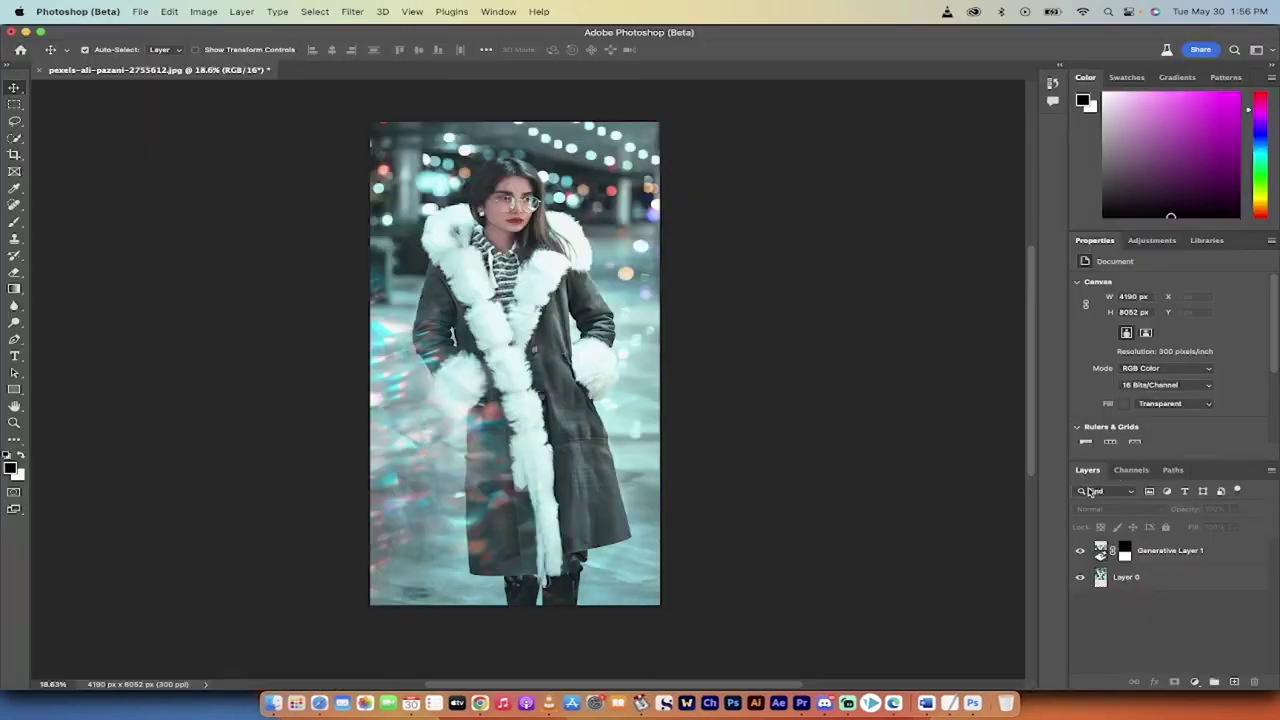
pyautogui.click(1080, 551)
pyautogui.click(1080, 551)
# Open the Desktop from Finder's Dock menu and drag MonaLisa.jpg into Photoshop.
pyautogui.rightClick(274, 704)
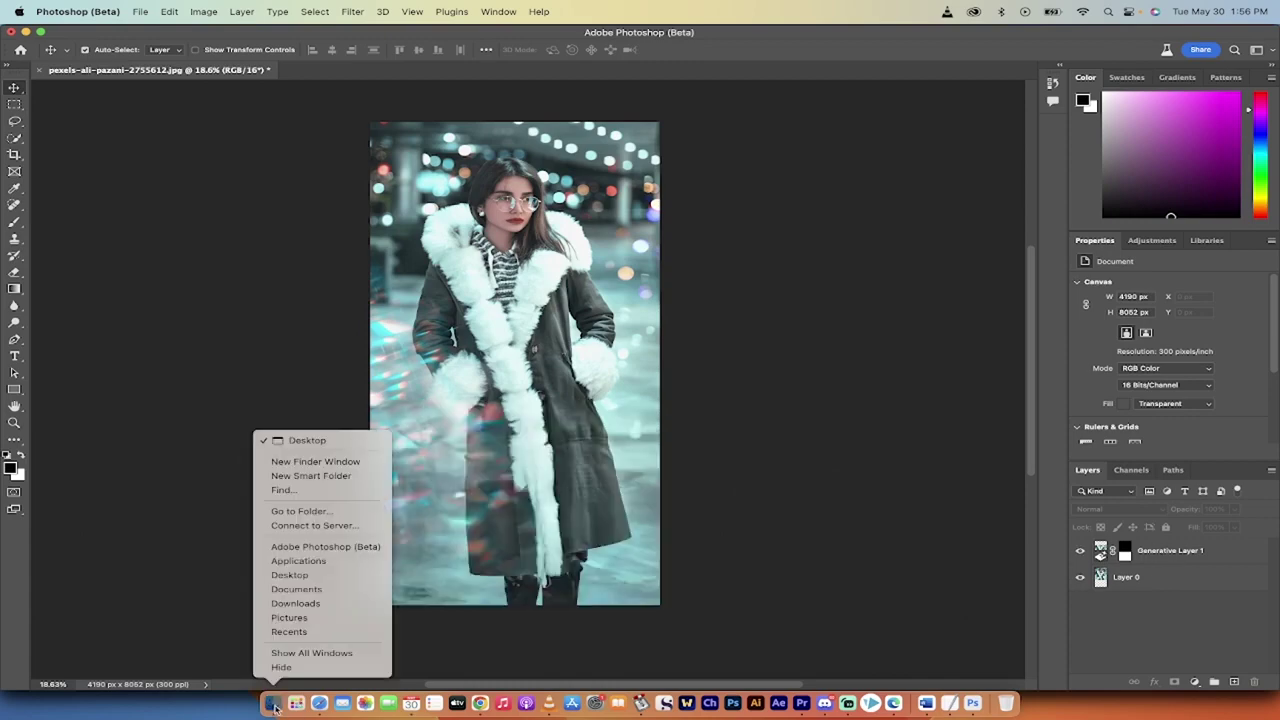
pyautogui.click(274, 704)
pyautogui.click(274, 704)
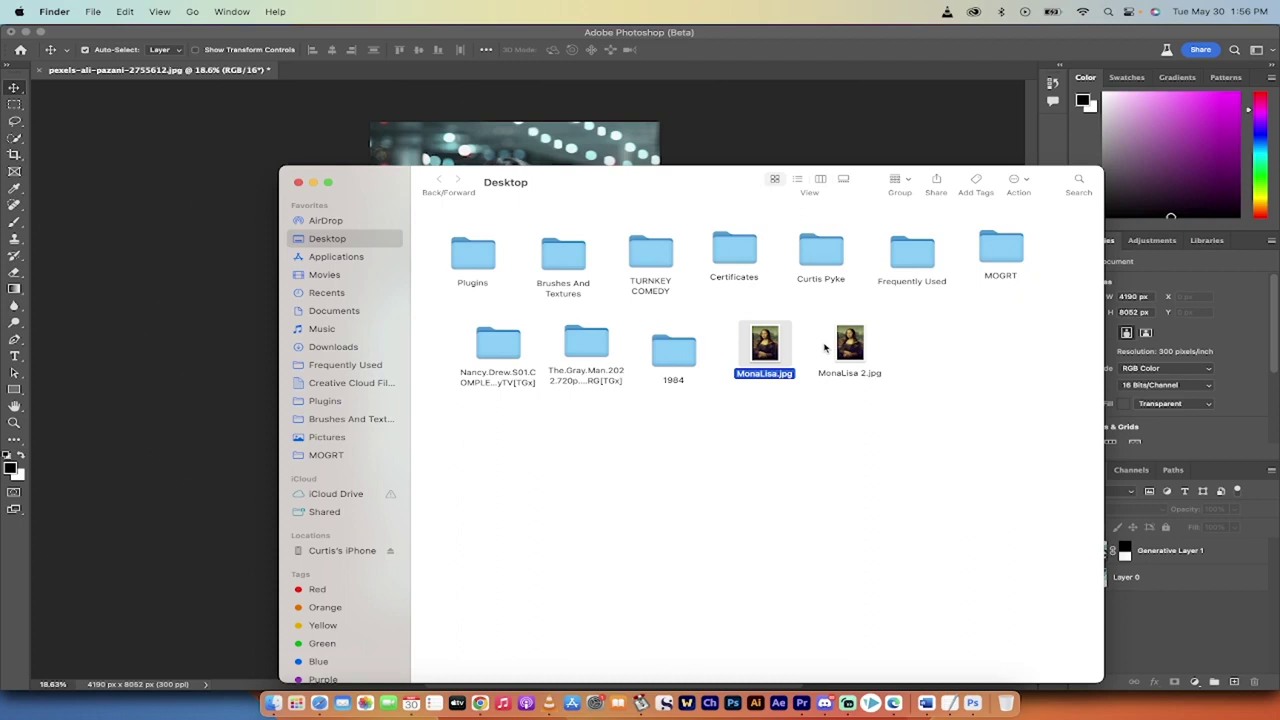
pyautogui.moveTo(763, 358); pyautogui.dragTo(420, 72)
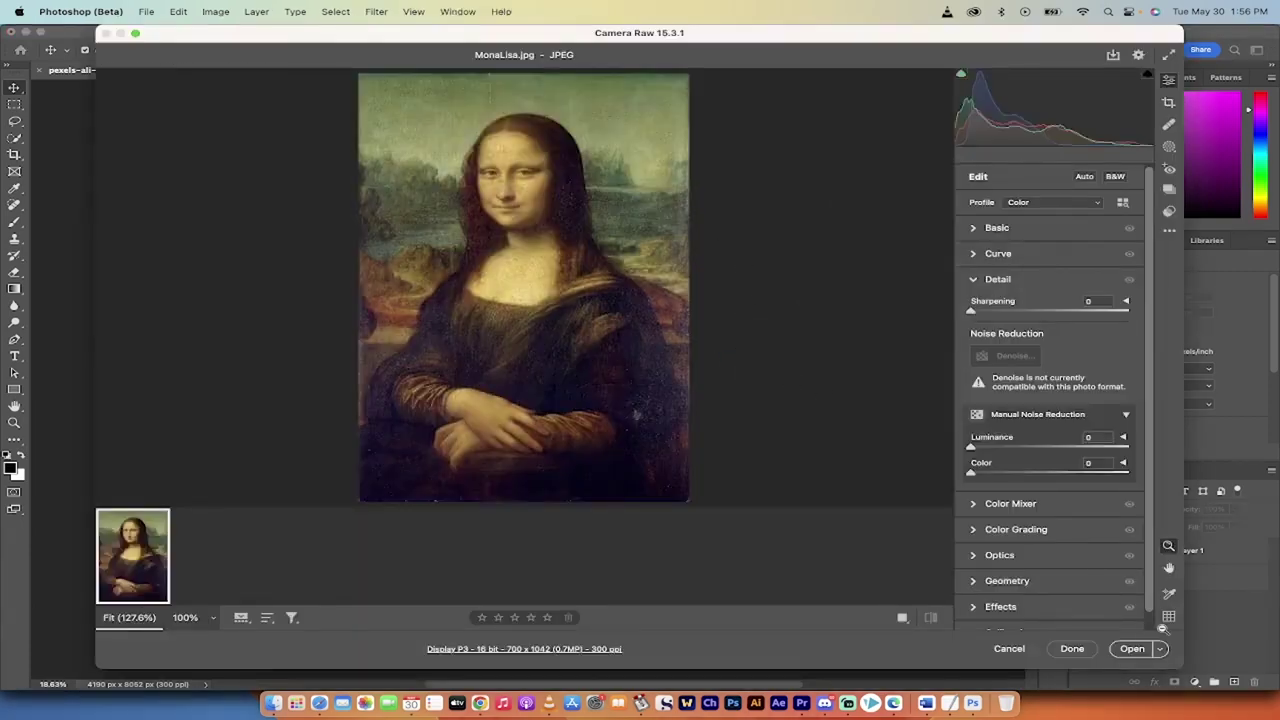
# Open MonaLisa.jpg from Camera Raw and unlock its Background into Layer 0.
pyautogui.click(1132, 649)
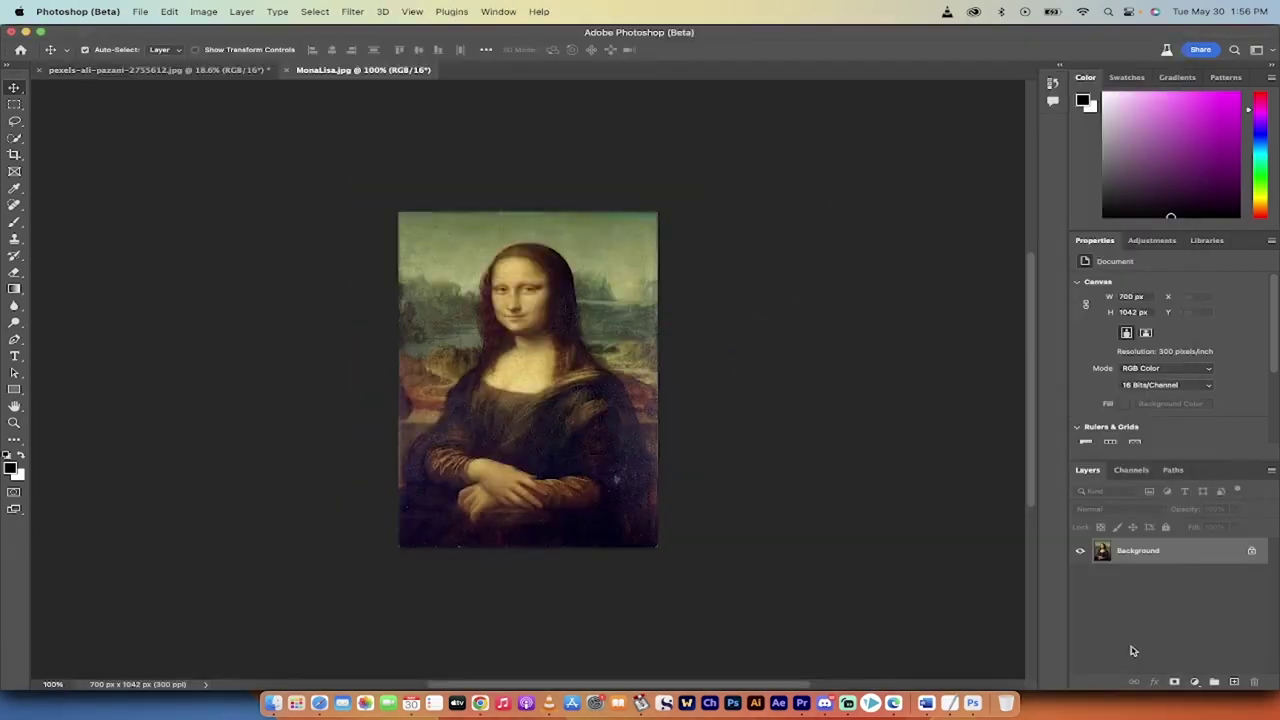
pyautogui.scroll(-3, 521, 391)
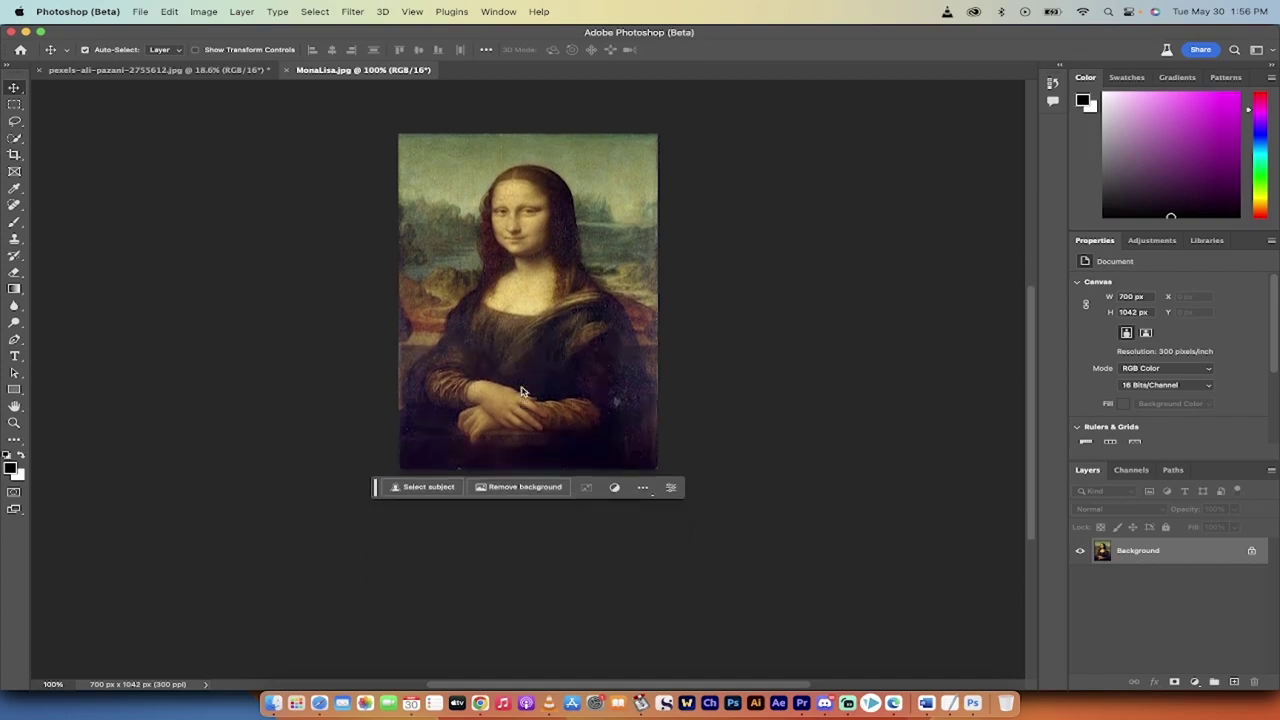
pyautogui.scroll(1, 521, 391)
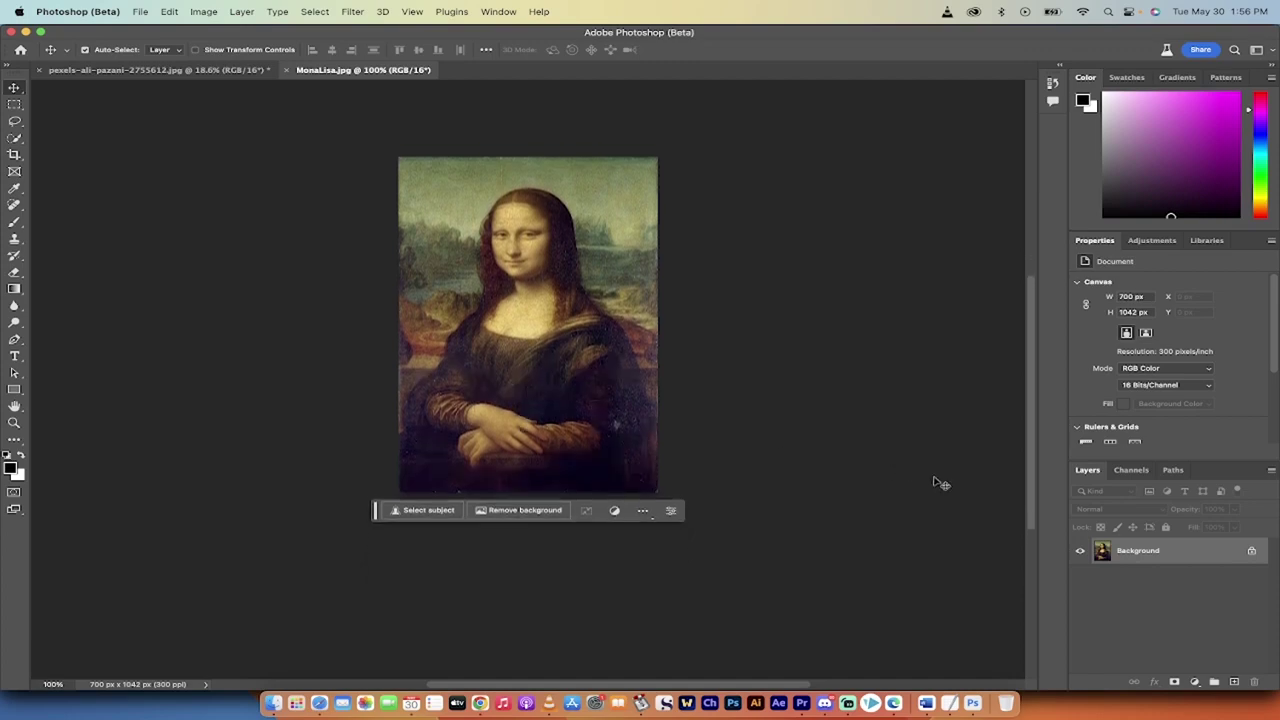
pyautogui.click(1252, 553)
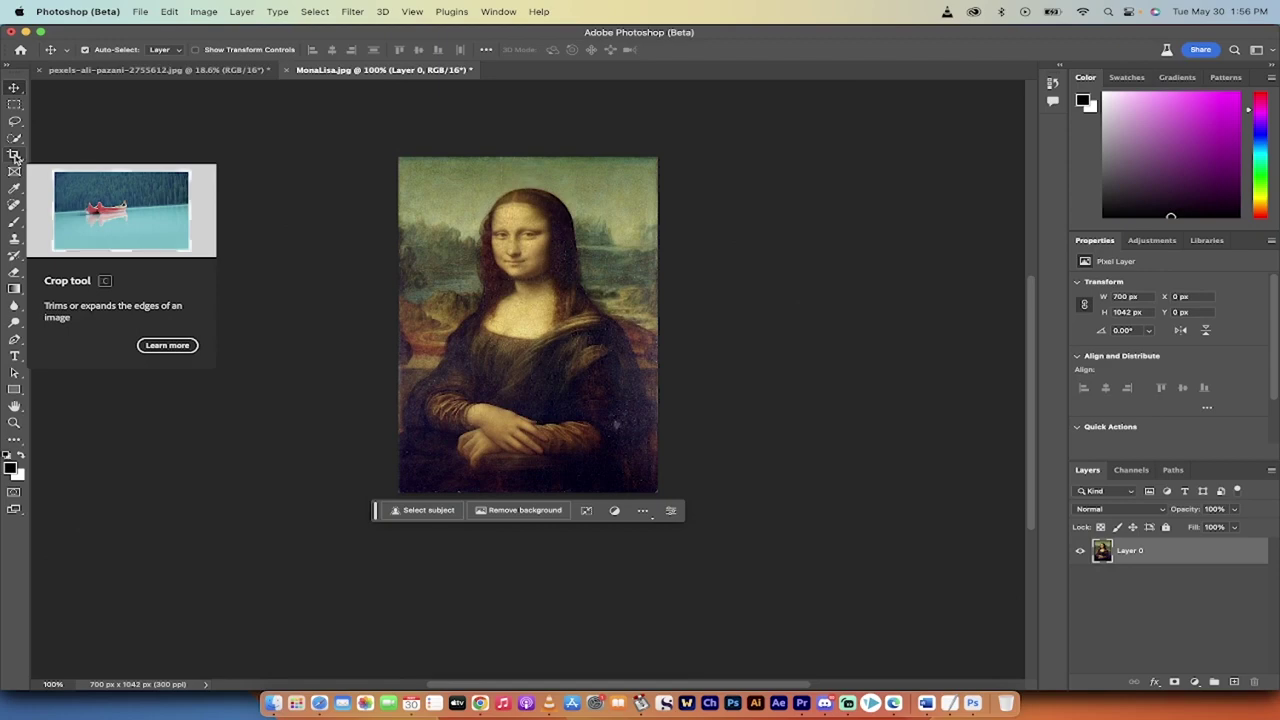
# Crop the Mona Lisa canvas outward to 700 × 1637 px, leaving transparent space below.
pyautogui.moveTo(14, 154); pyautogui.dragTo(72, 158)
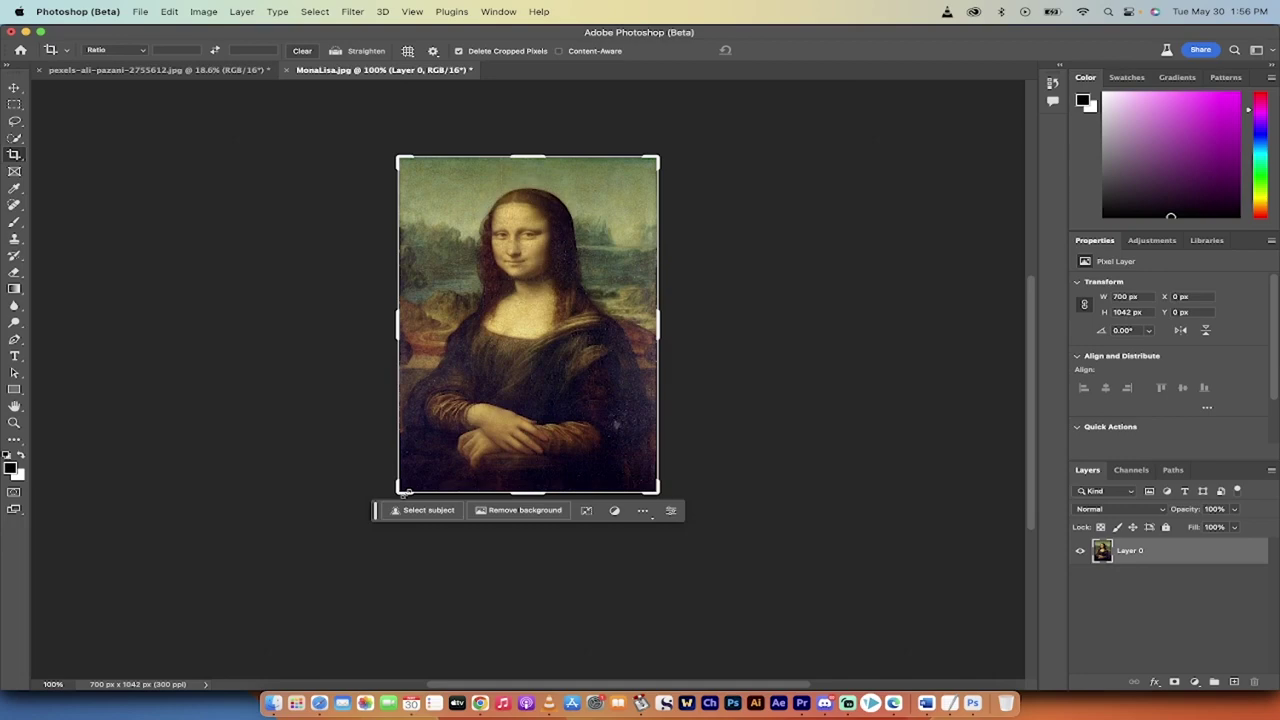
pyautogui.moveTo(405, 492); pyautogui.dragTo(406, 592)
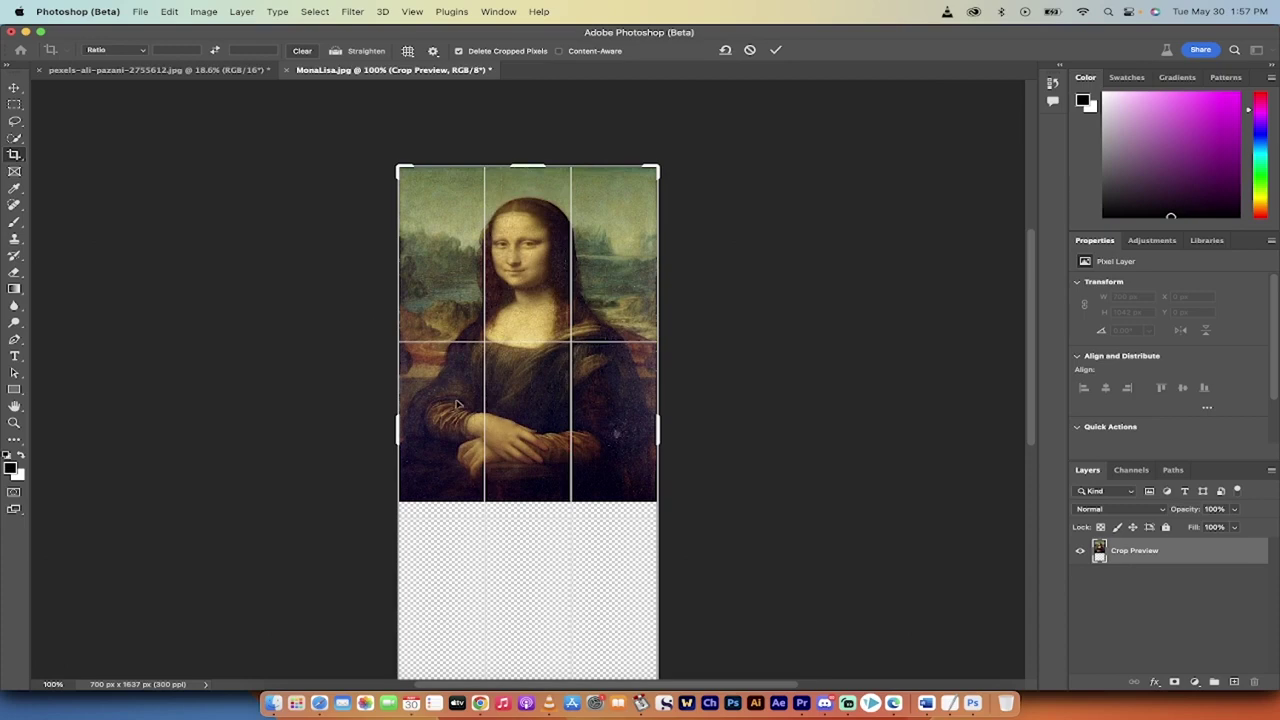
pyautogui.press('Return')
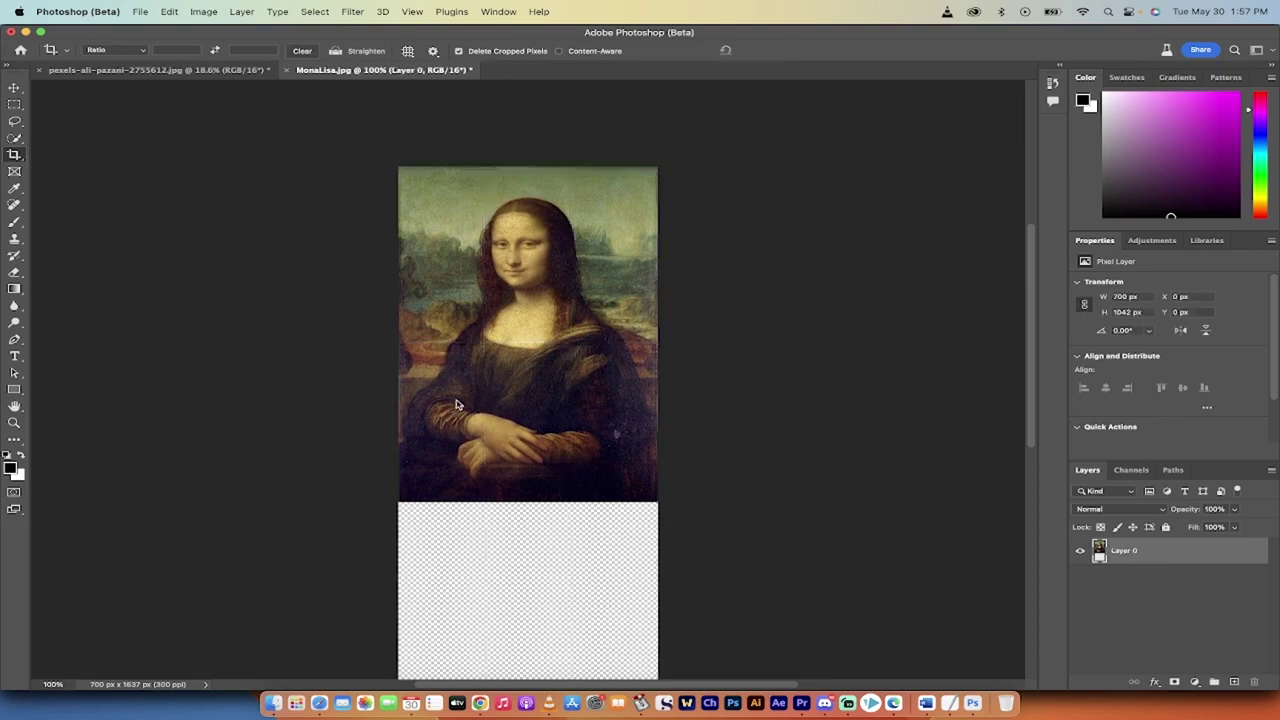
pyautogui.scroll(-3, 456, 404)
pyautogui.scroll(1, 456, 404)
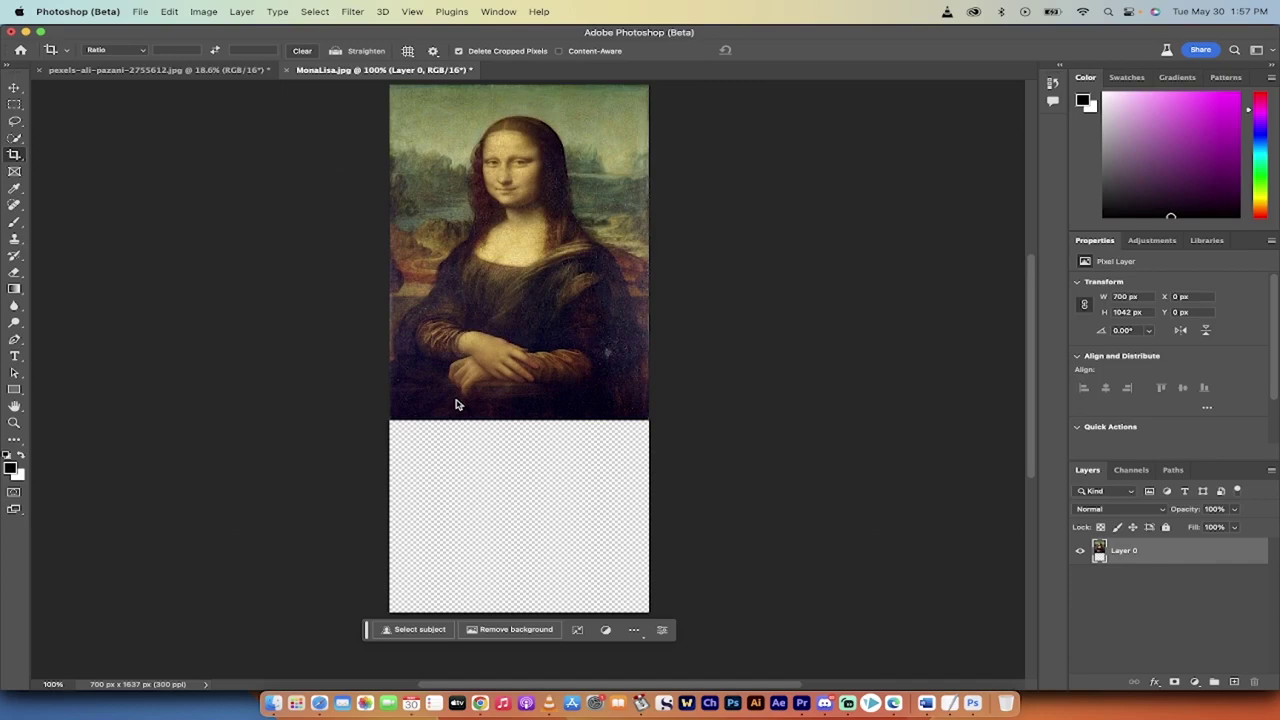
# Draw a rectangular selection from just above the painting's bottom edge to the canvas bottom.
pyautogui.click(14, 105)
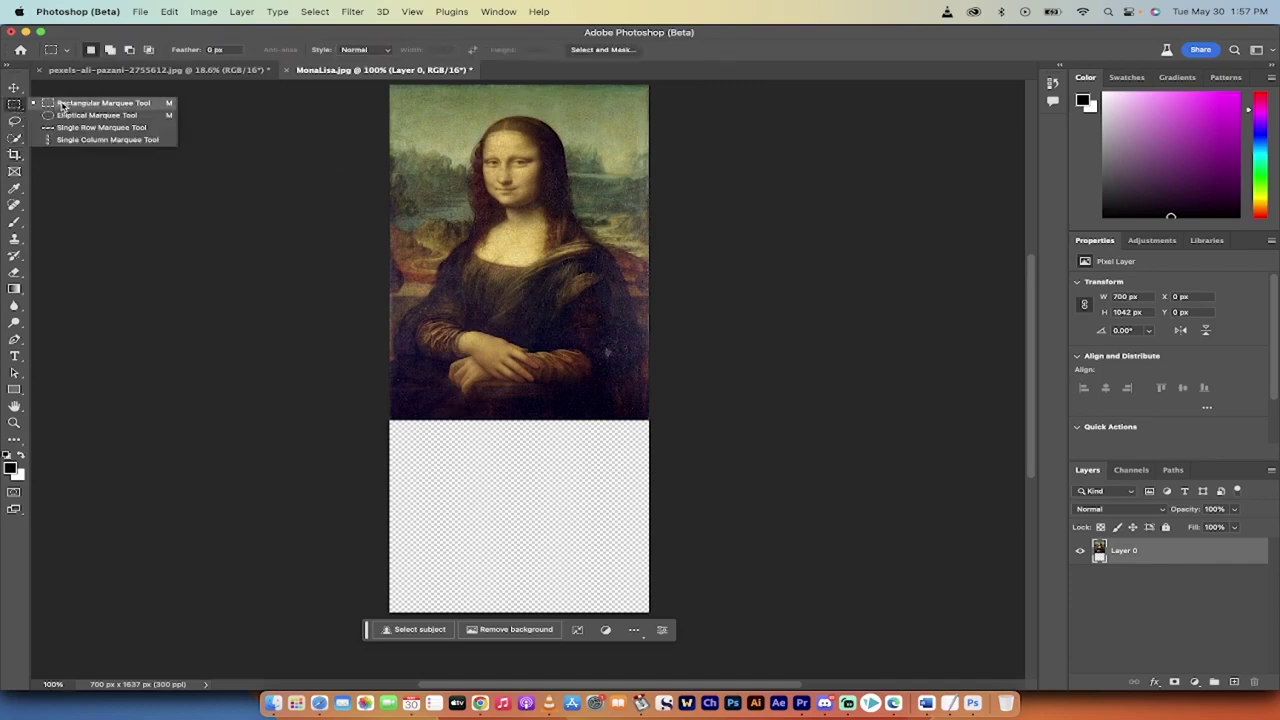
pyautogui.click(62, 105)
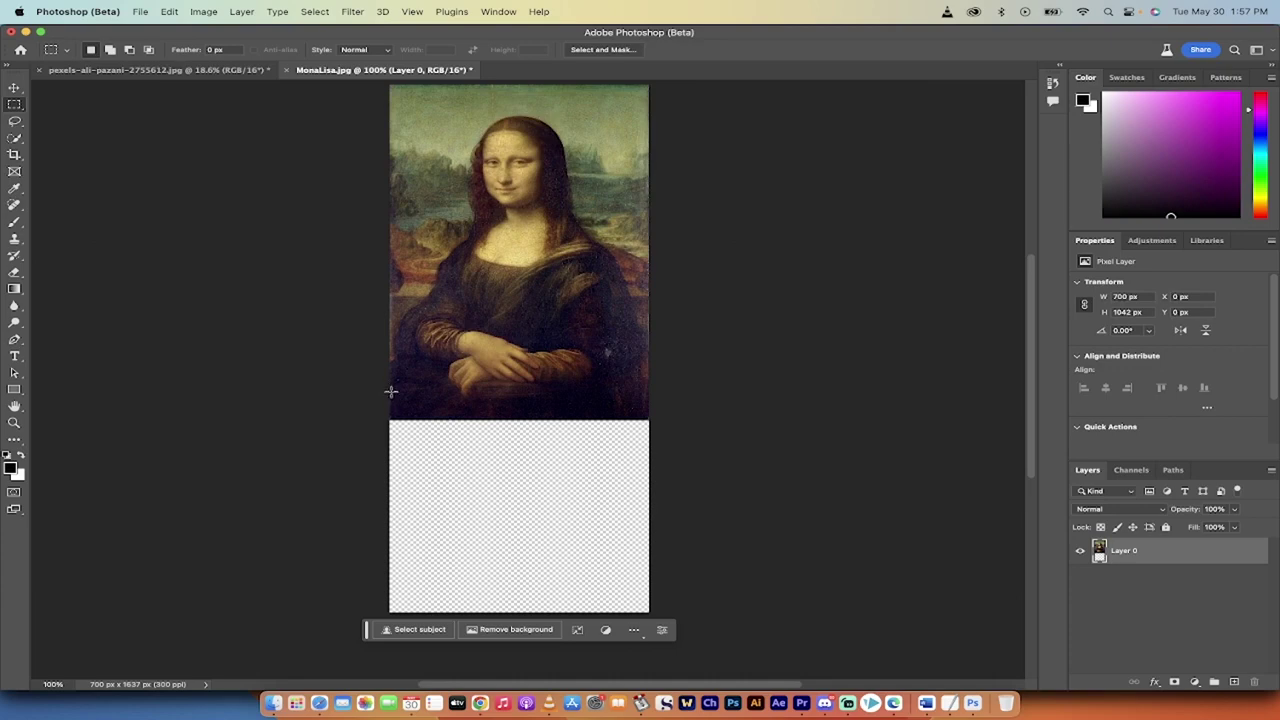
pyautogui.moveTo(458, 423); pyautogui.dragTo(677, 613)
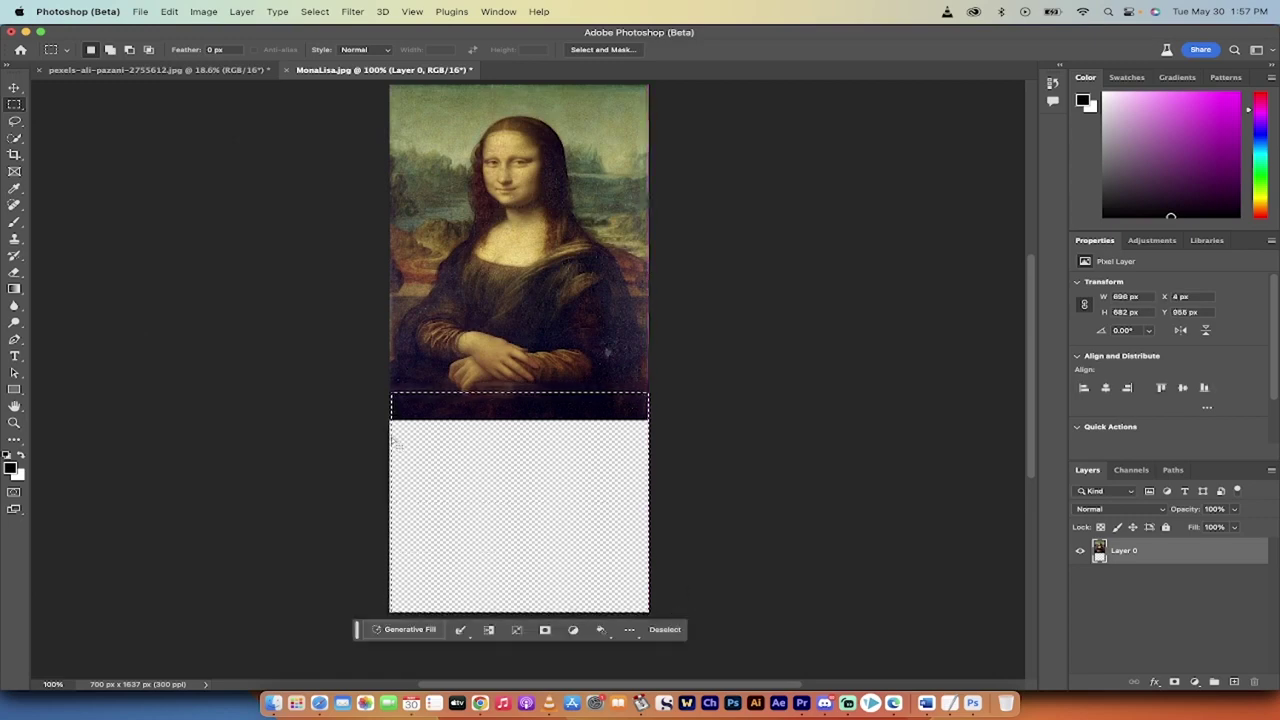
pyautogui.moveTo(389, 390); pyautogui.dragTo(466, 459)
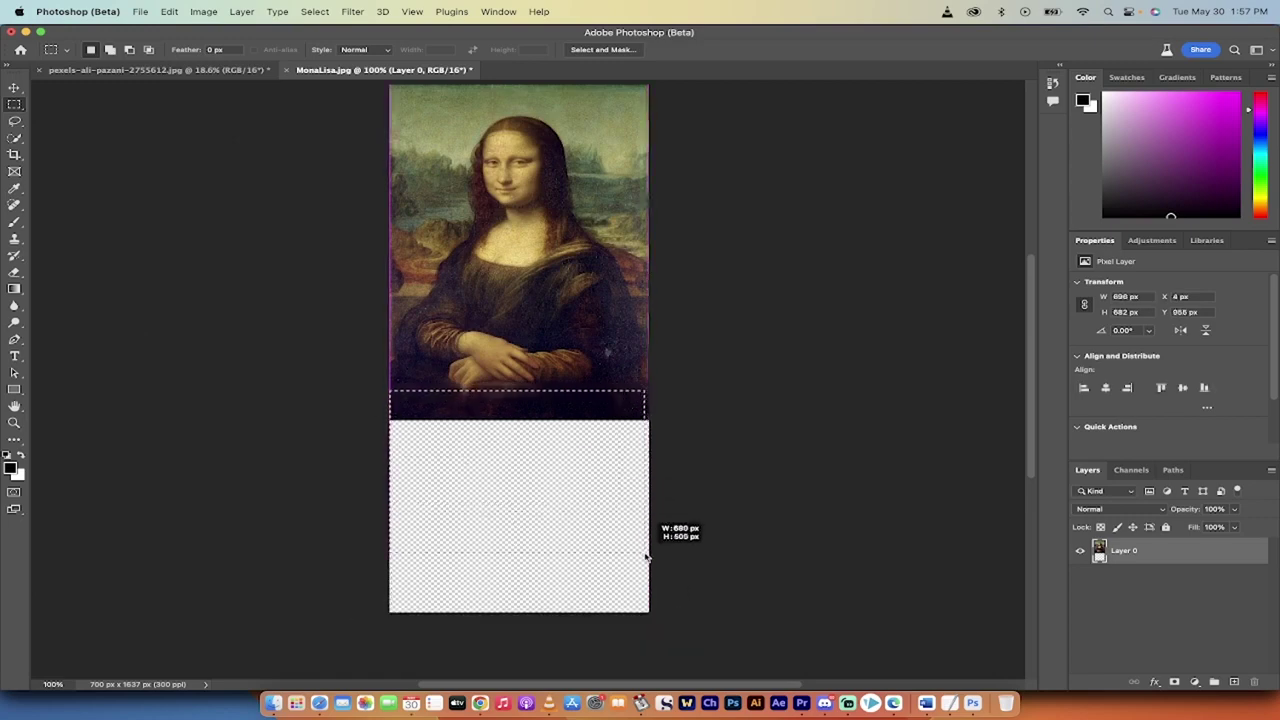
pyautogui.moveTo(646, 558); pyautogui.dragTo(652, 614)
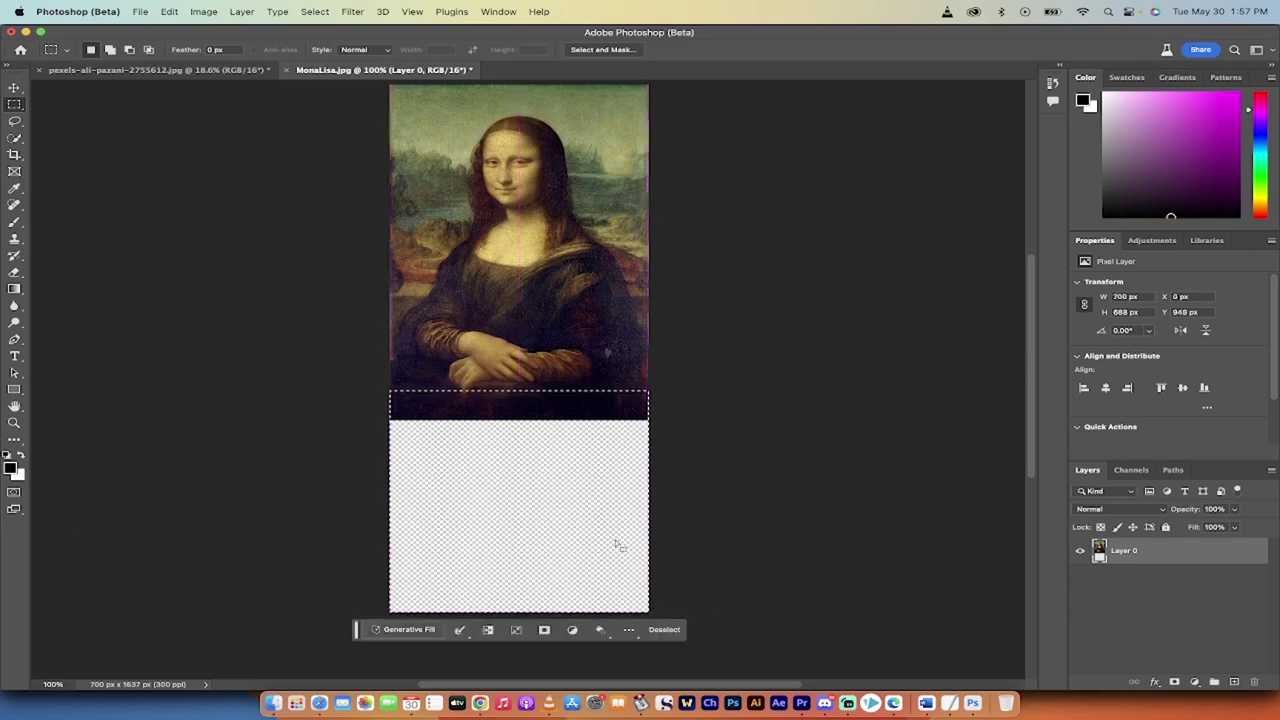
# Run Generative Fill with an empty prompt on the selected lower area.
pyautogui.click(417, 631)
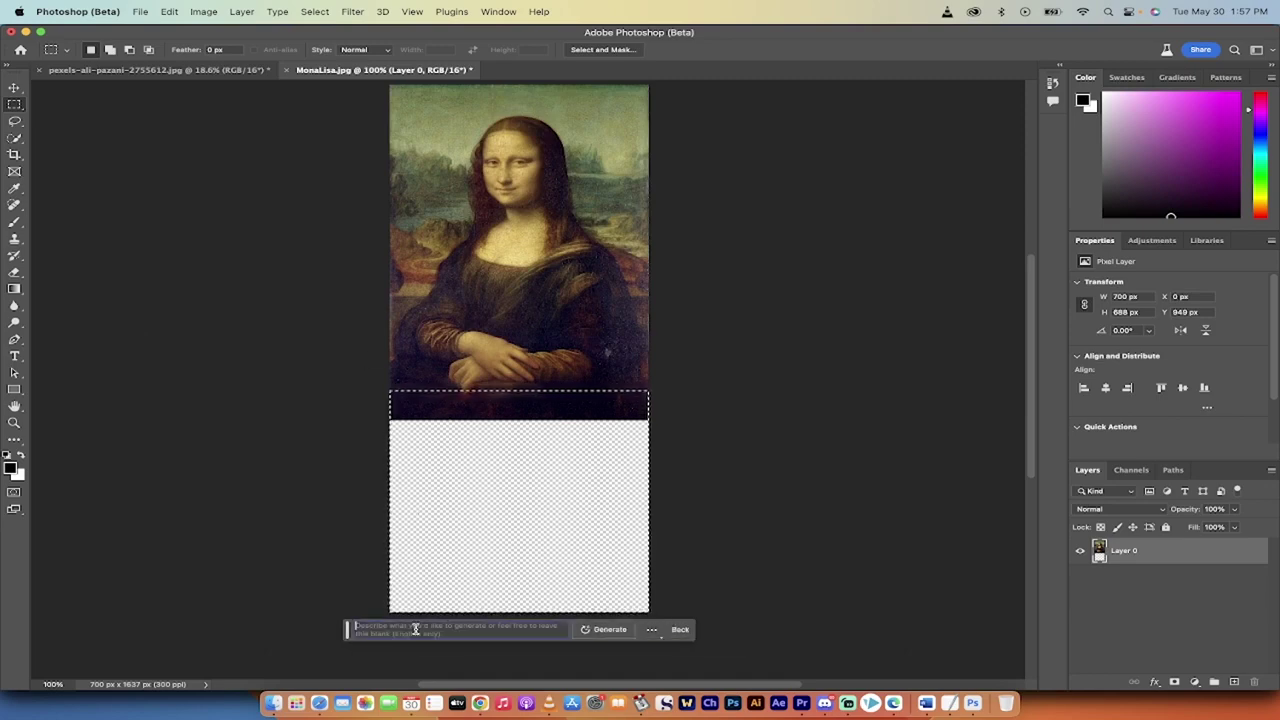
pyautogui.click(604, 630)
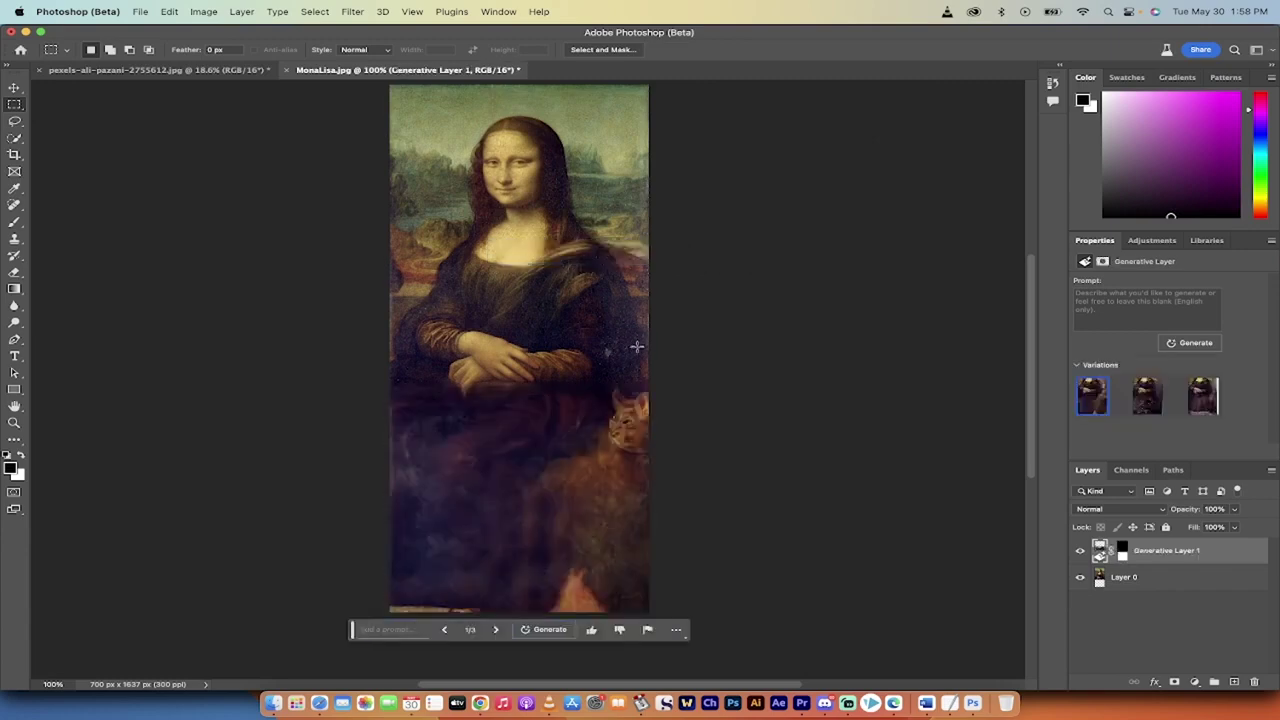
# Inspect the generated dress and switch to variation 2/3.
pyautogui.scroll(-1, 640, 380)
pyautogui.scroll(1, 640, 381)
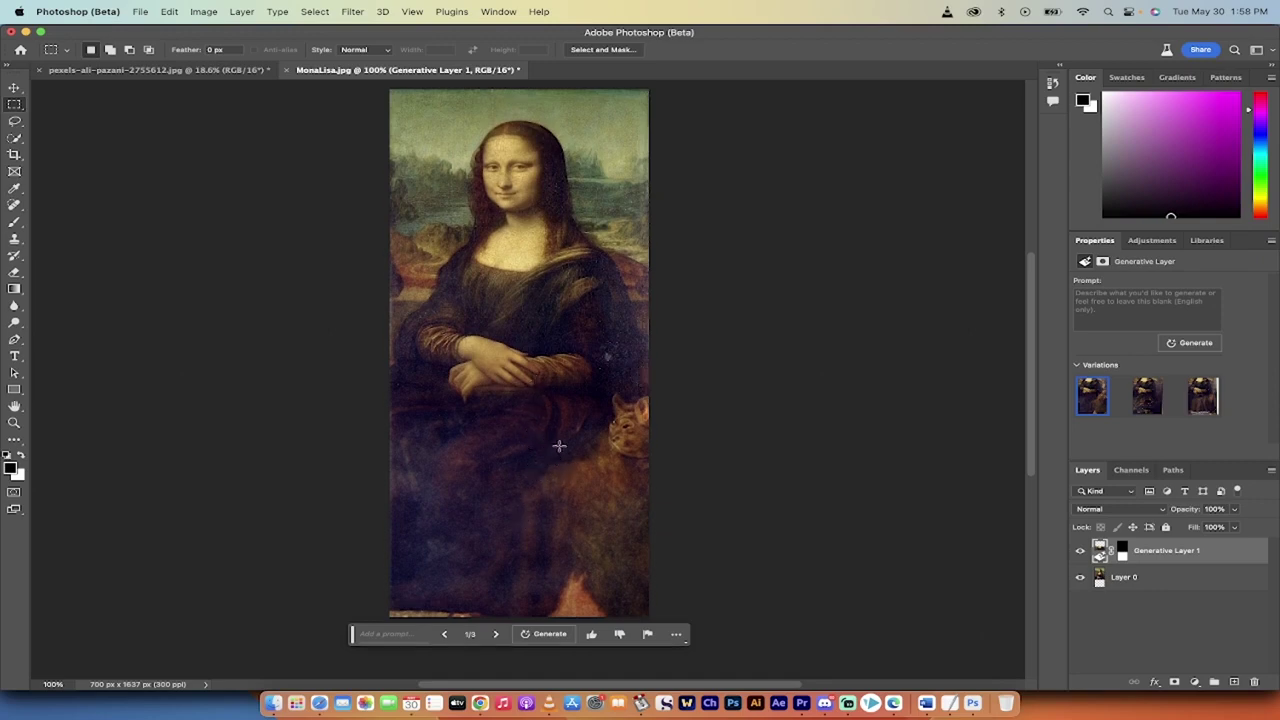
pyautogui.scroll(1, 634, 444)
pyautogui.scroll(-2, 634, 444)
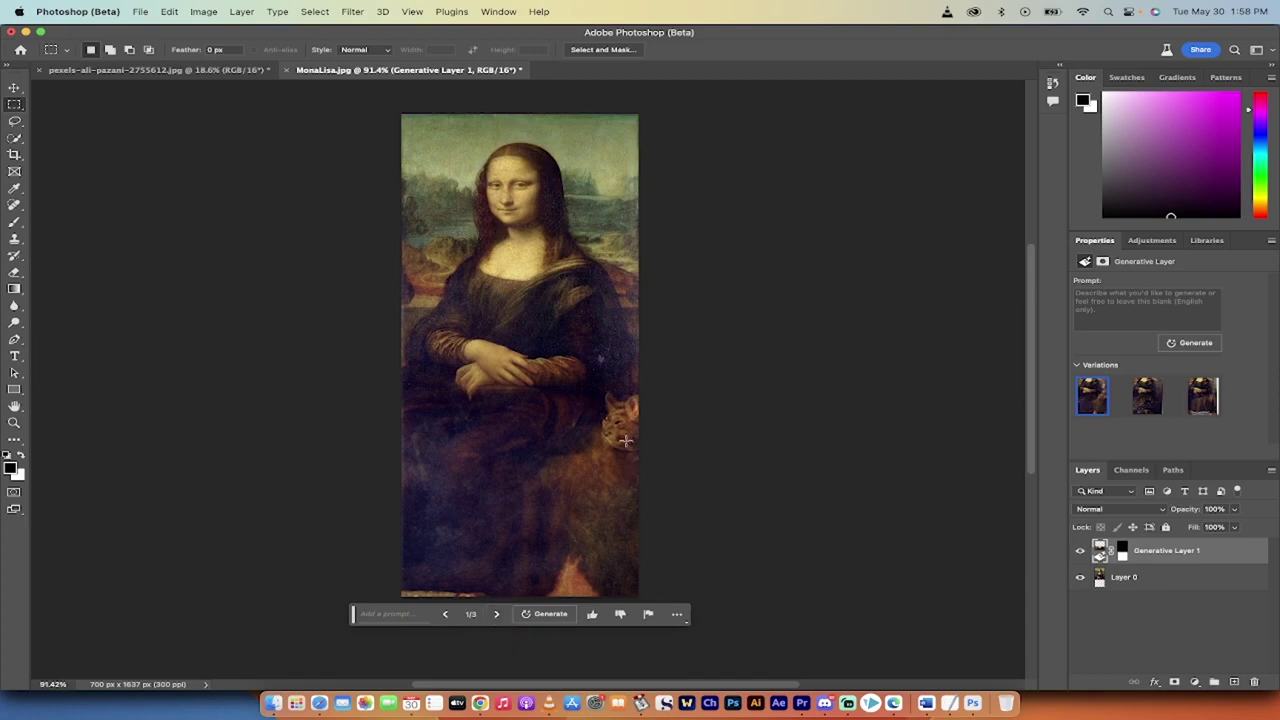
pyautogui.click(497, 616)
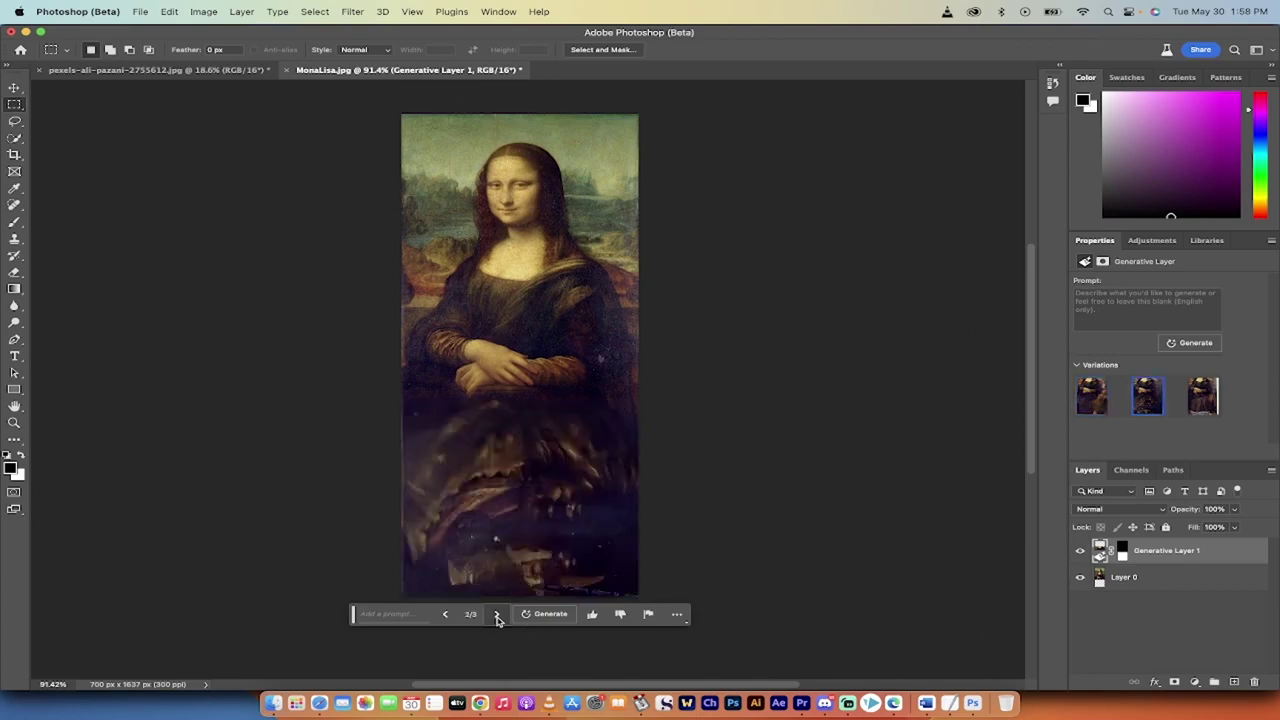
# Switch to variation 3/3, the fuller brown robe with garbled bottom lettering, and inspect it.
pyautogui.scroll(3, 475, 420)
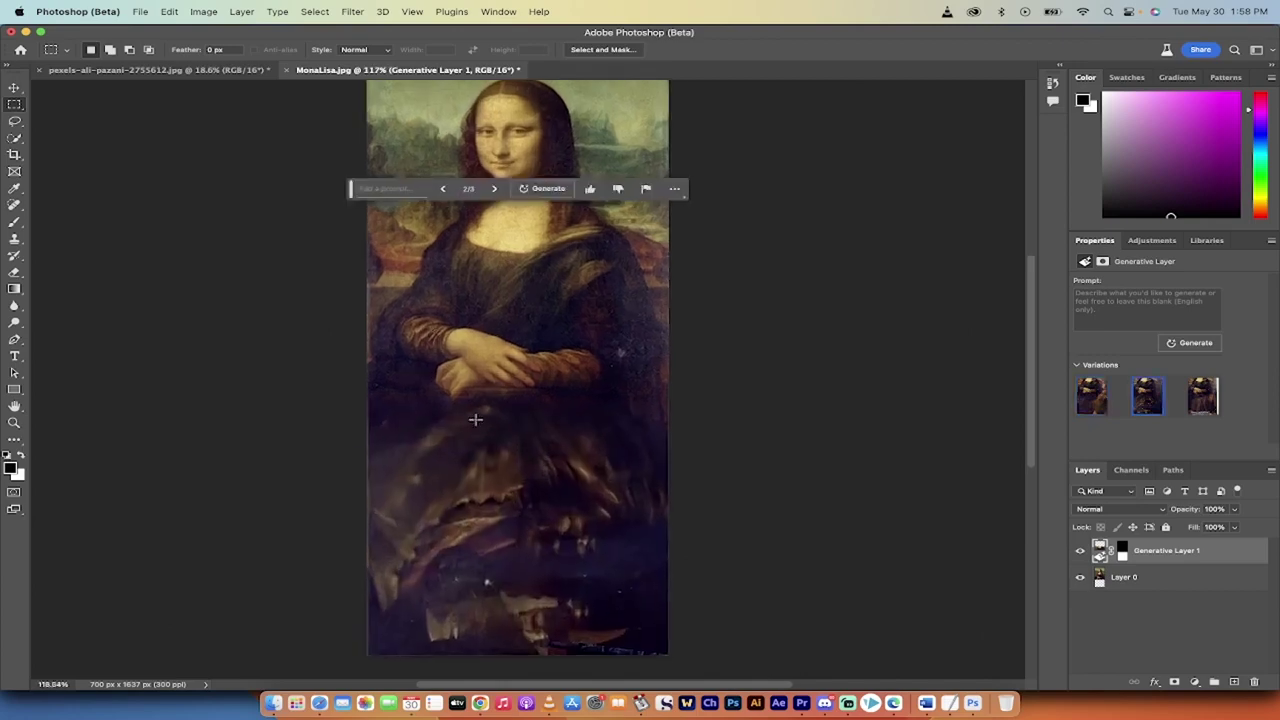
pyautogui.scroll(-2, 475, 420)
pyautogui.scroll(3, 480, 450)
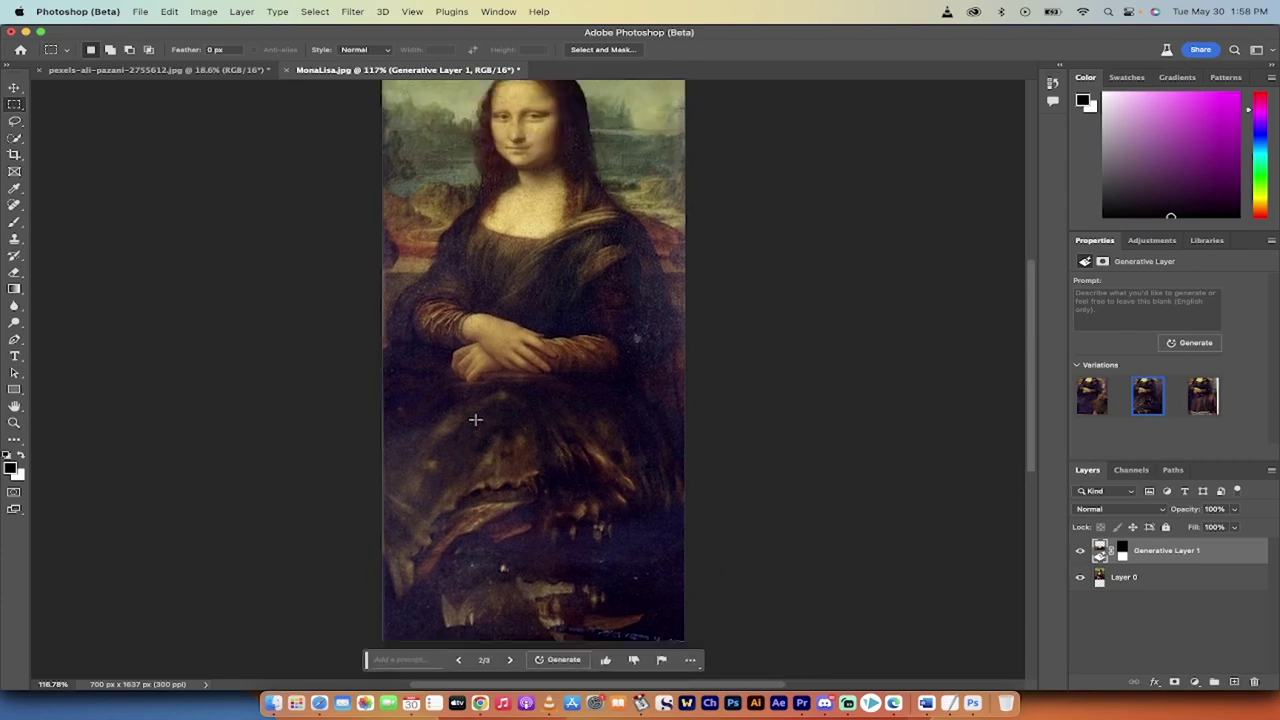
pyautogui.click(509, 636)
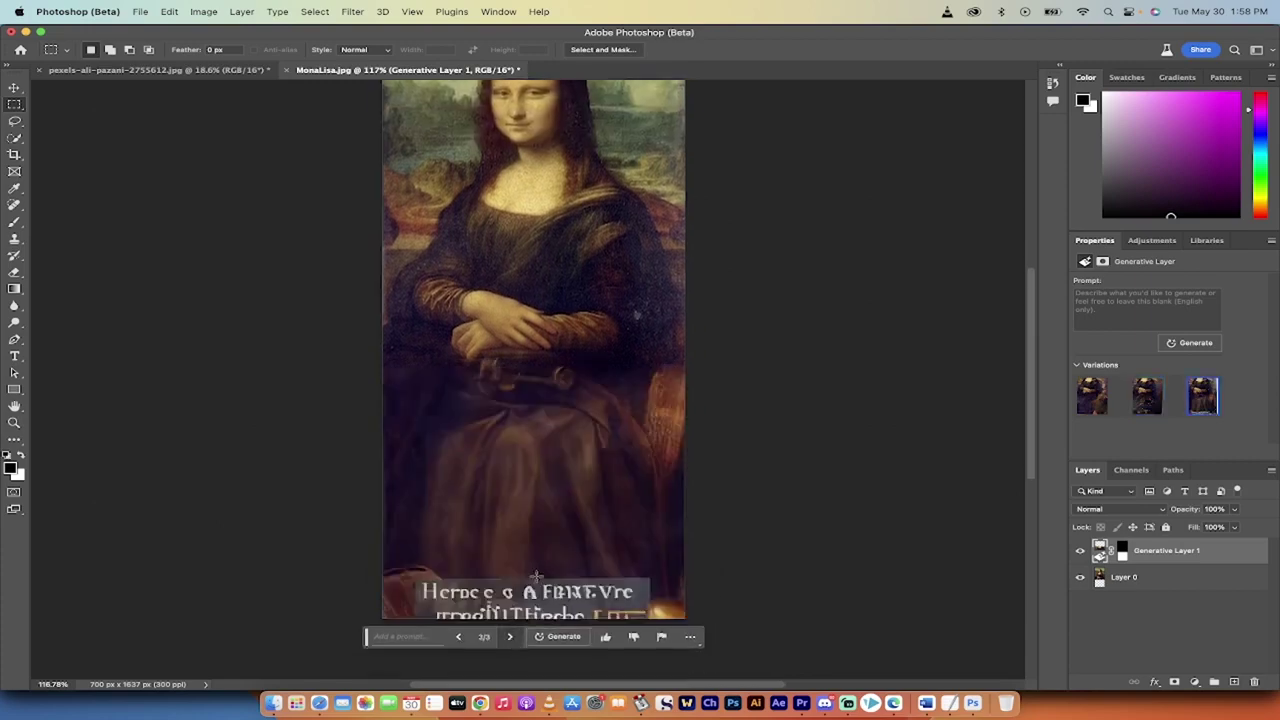
pyautogui.scroll(-1, 564, 444)
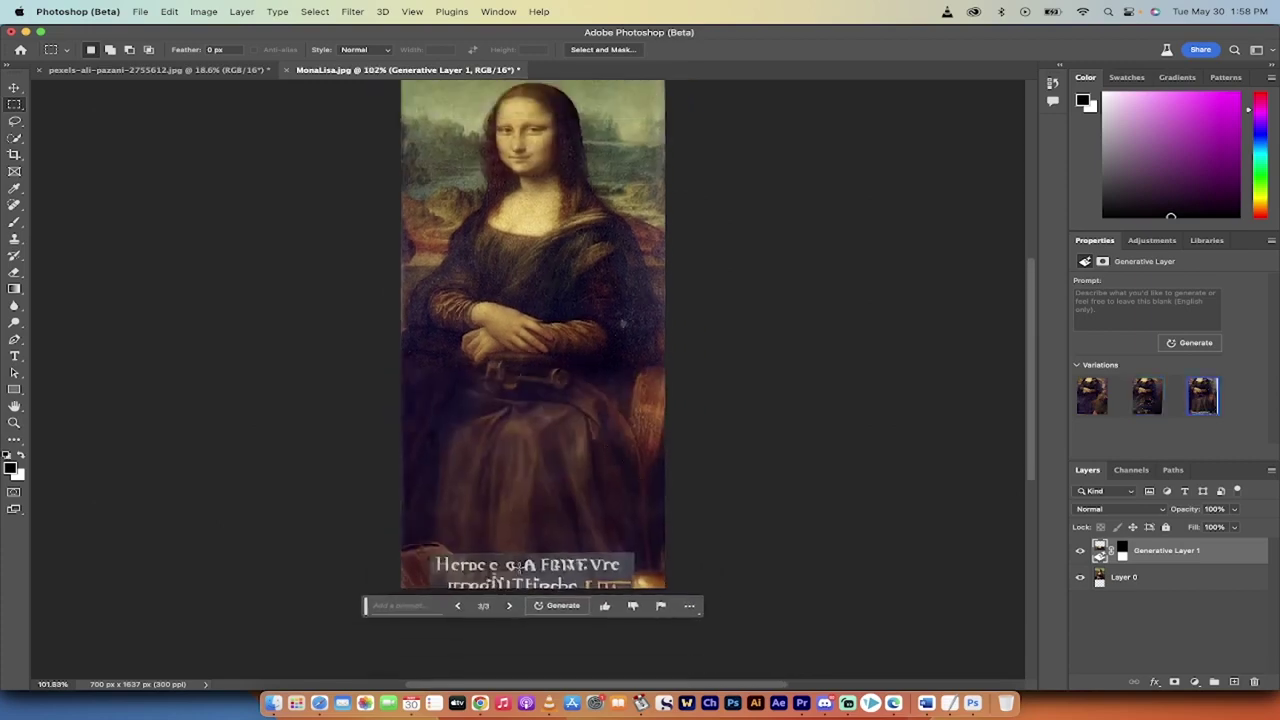
pyautogui.scroll(-1, 474, 562)
pyautogui.scroll(1, 475, 558)
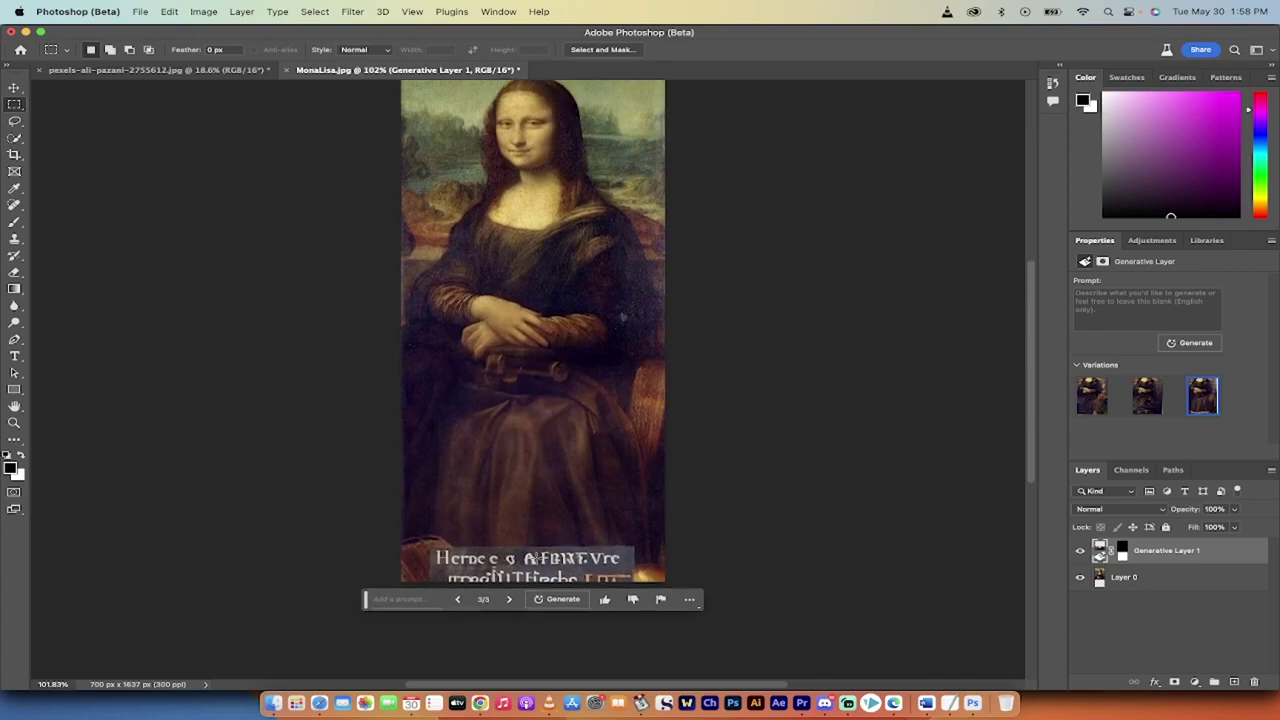
pyautogui.scroll(1, 535, 541)
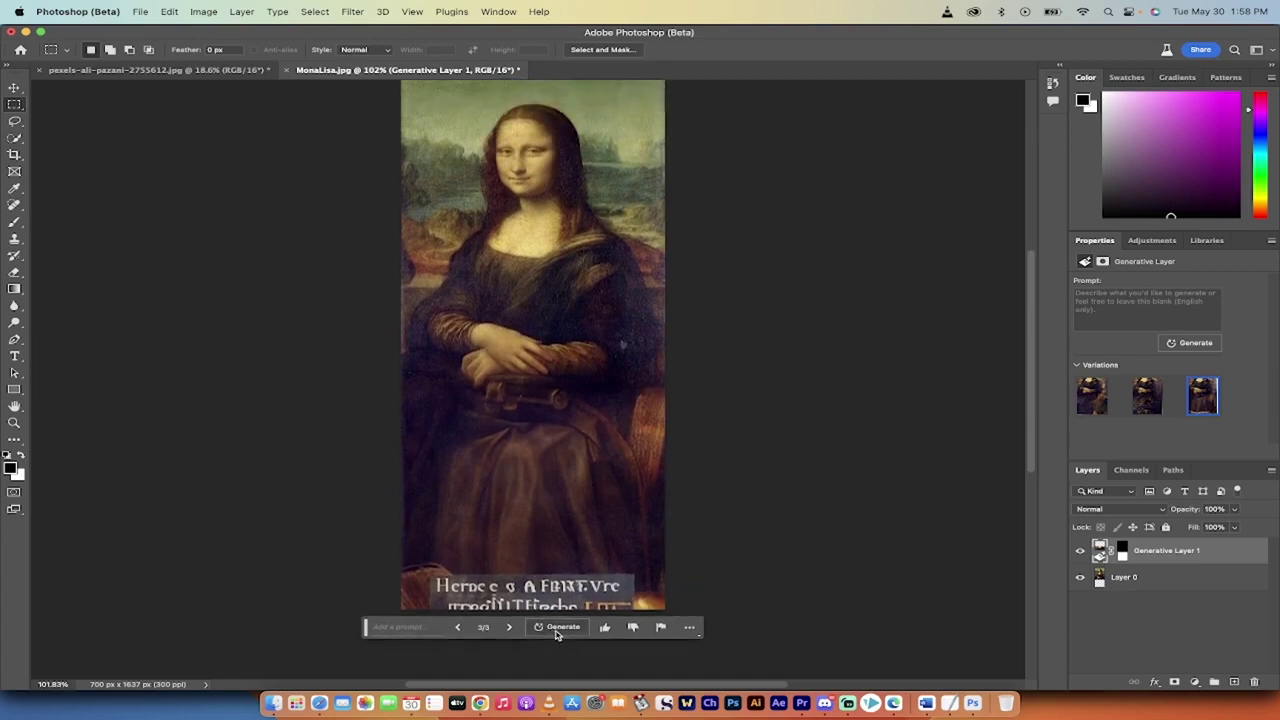
pyautogui.scroll(1, 536, 505)
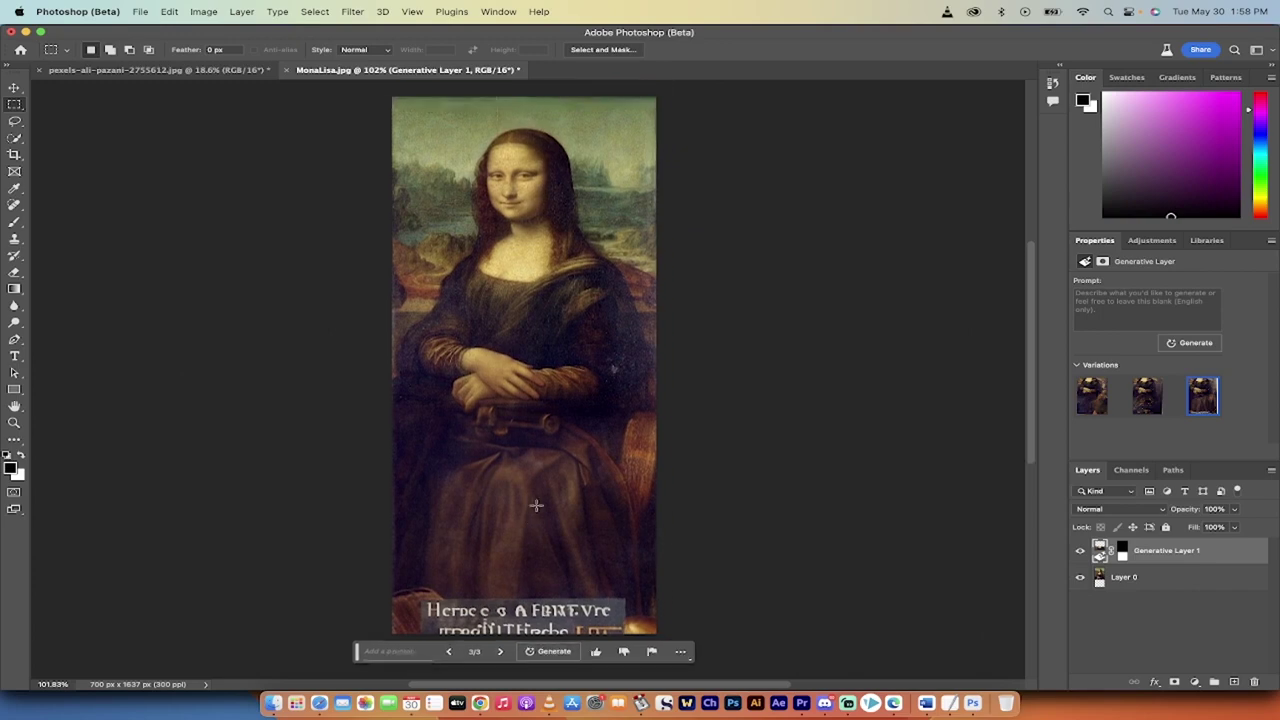